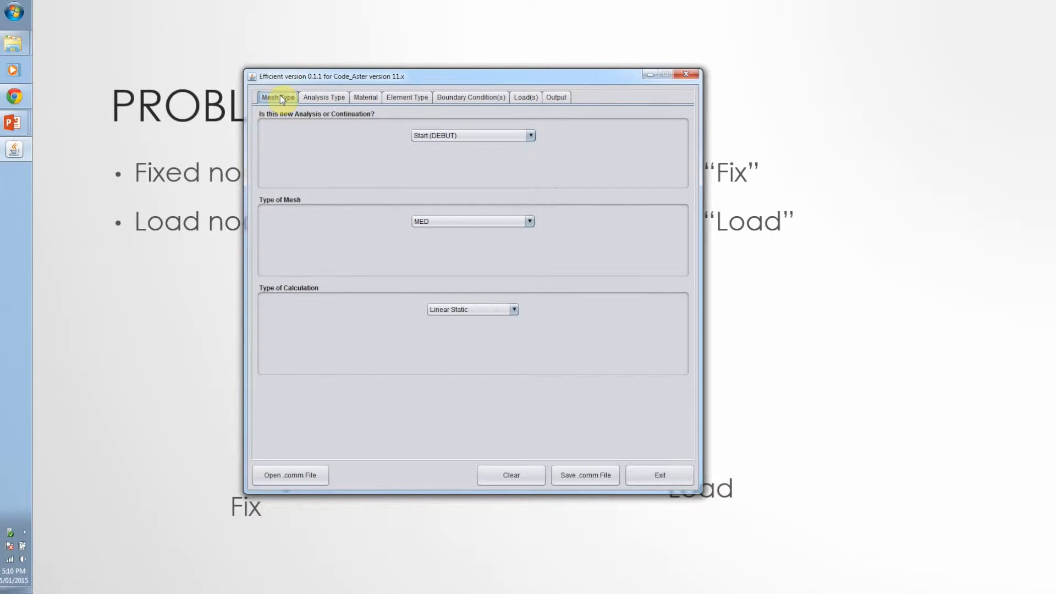
Choose Start (DEBUT) as a new analysis, with a MED mesh and a Linear Static calculation
left_click(435, 135)
left_click(434, 135)
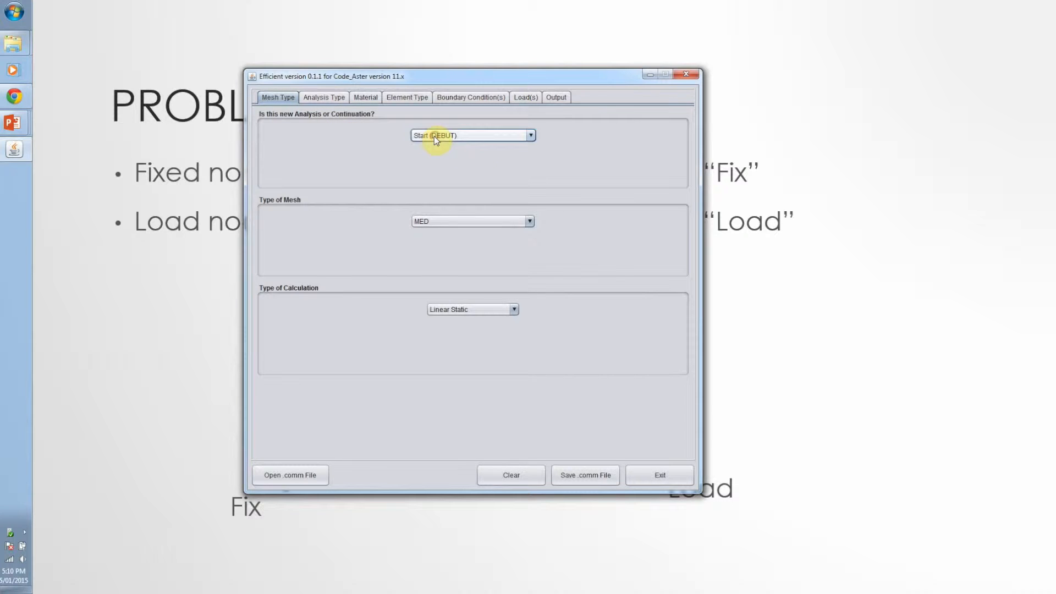
left_click(439, 222)
left_click(439, 223)
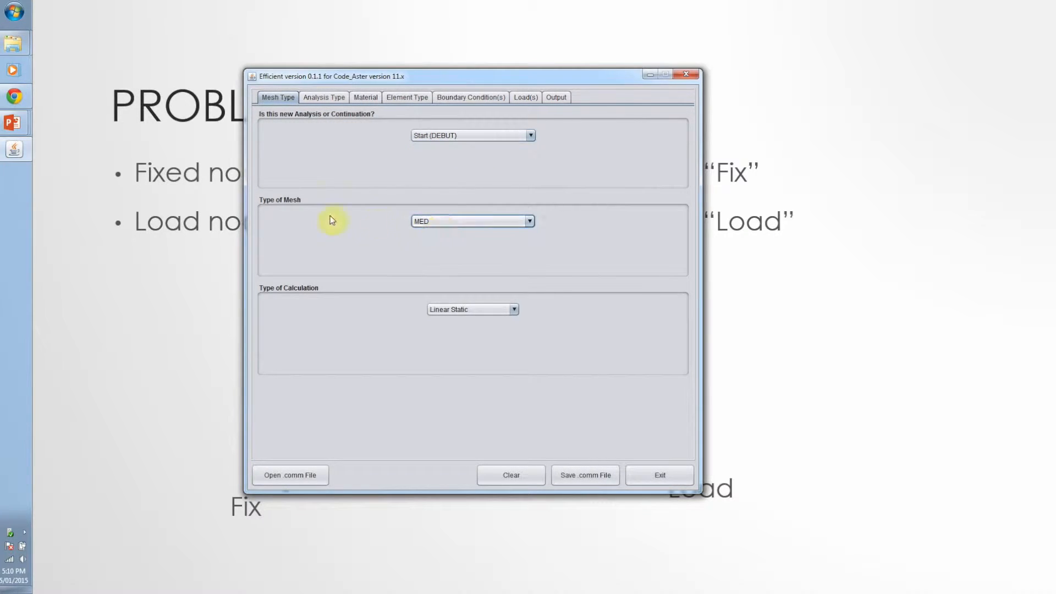
left_click(486, 311)
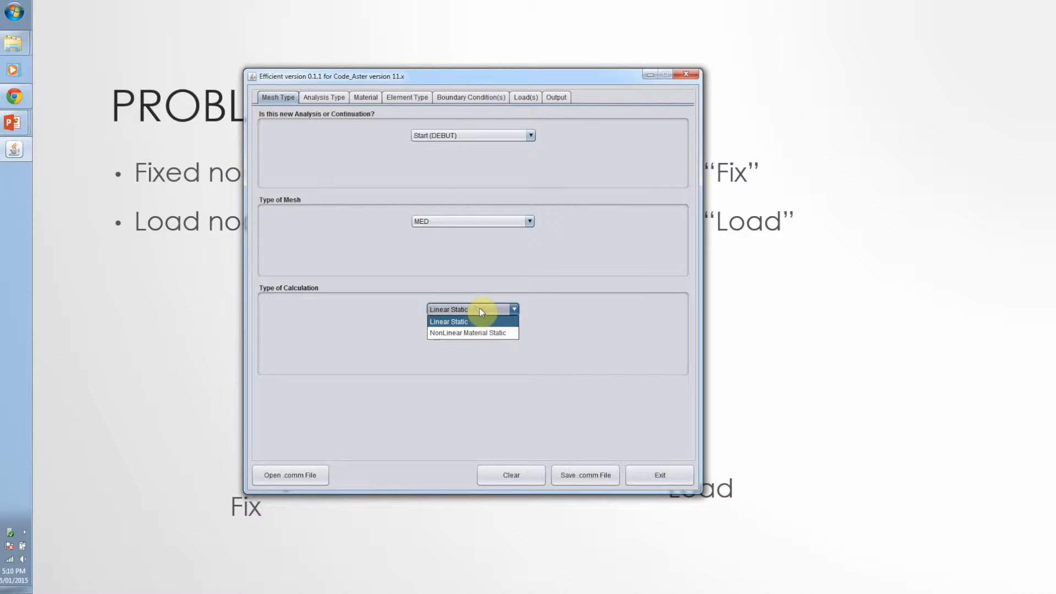
left_click(481, 309)
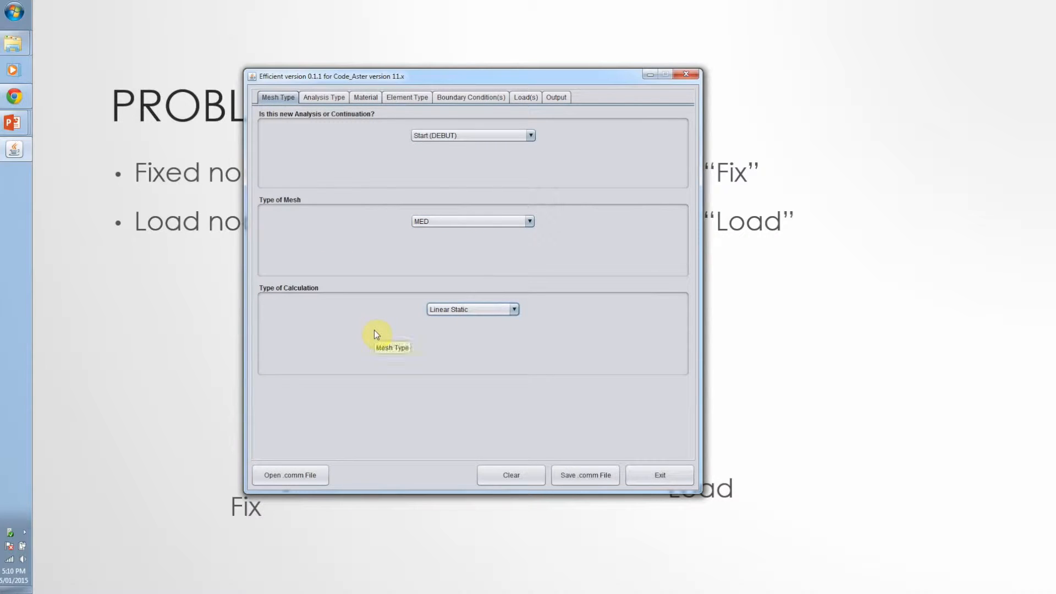
Set the analysis type to Mechanical - Beam
left_click(332, 98)
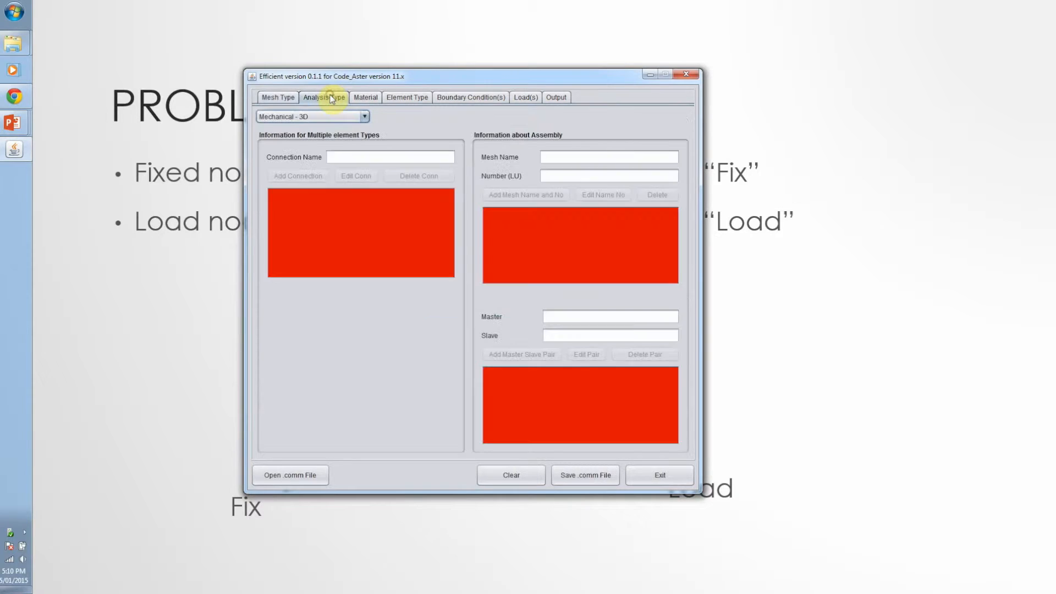
left_click(364, 116)
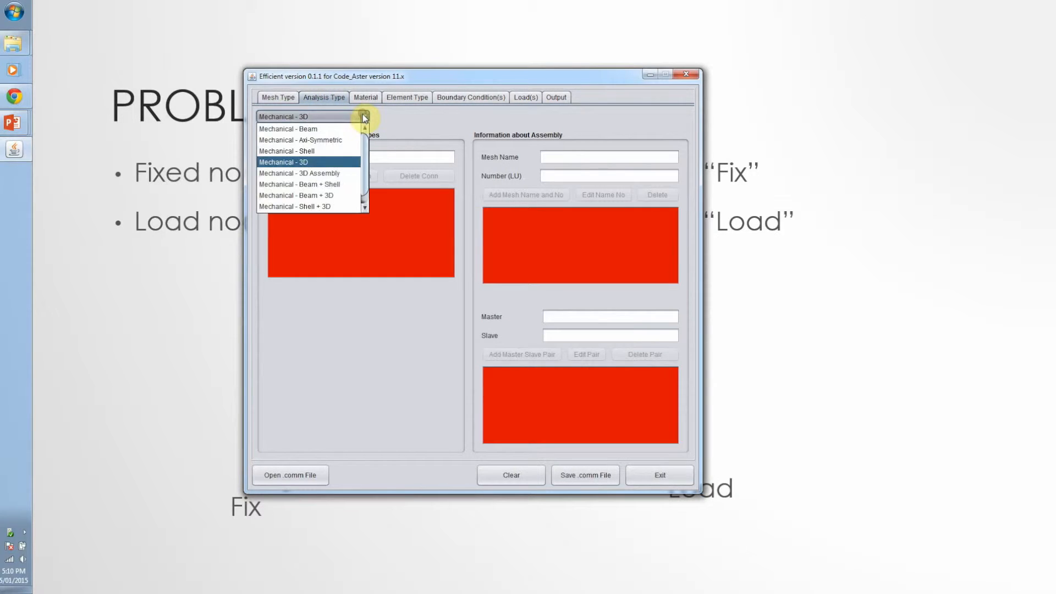
left_click(323, 131)
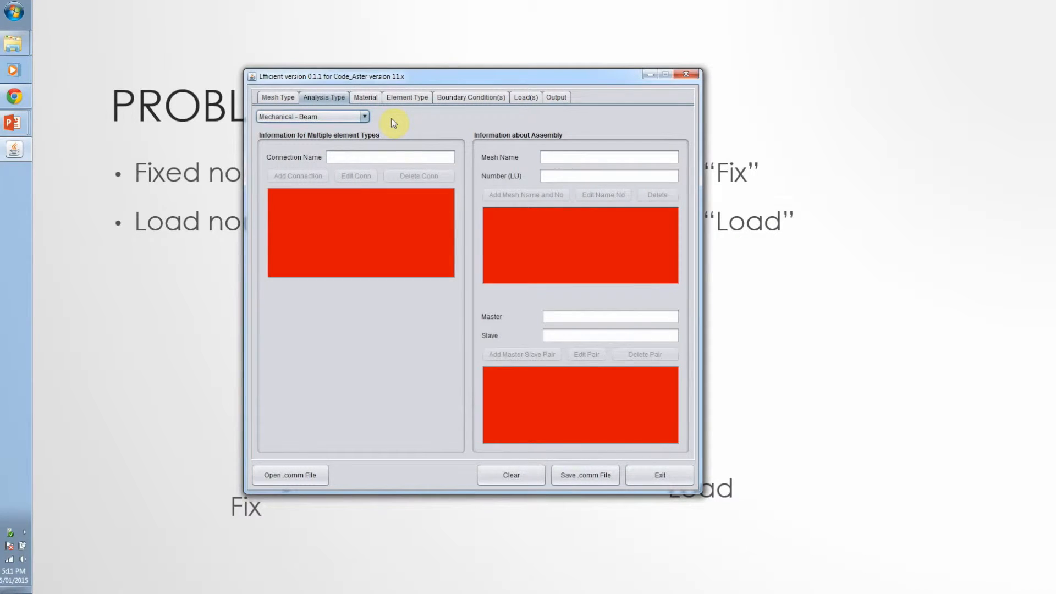
Add a Carbon Steel material named CS with the database properties, assigned to All
left_click(366, 97)
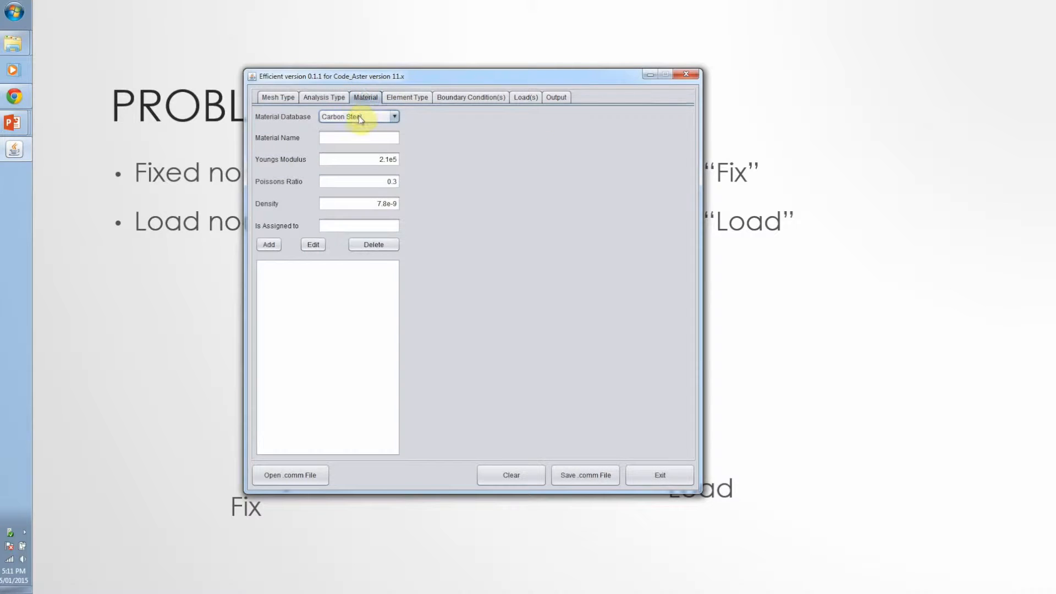
left_click(361, 117)
left_click(359, 116)
left_click(348, 140)
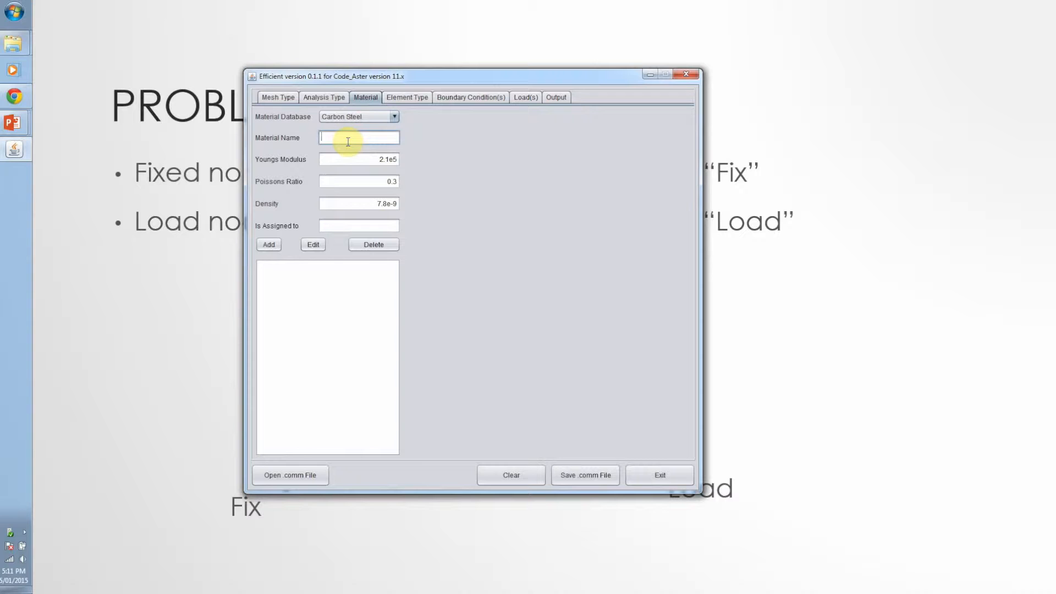
type("CS")
left_click(336, 227)
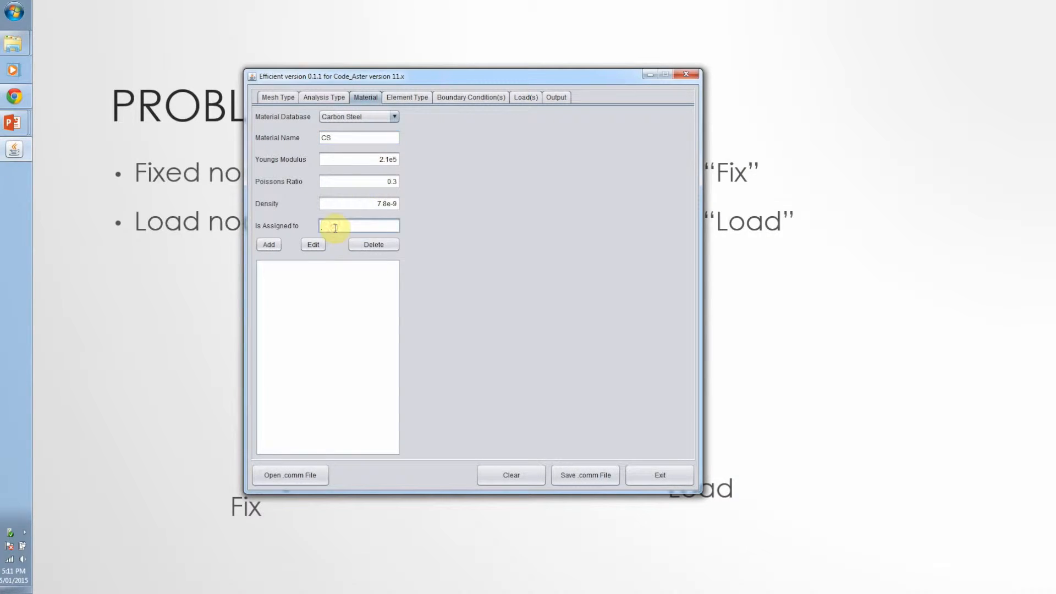
type("All")
left_click(269, 245)
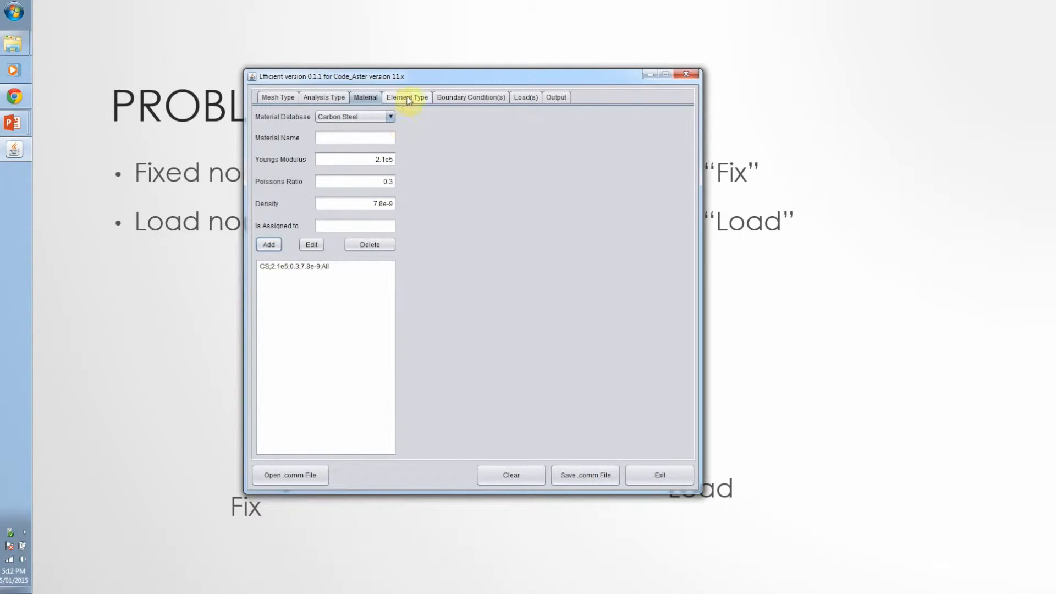
Define a Beam element with a Rectangle section, assigned to the group Guide
left_click(414, 99)
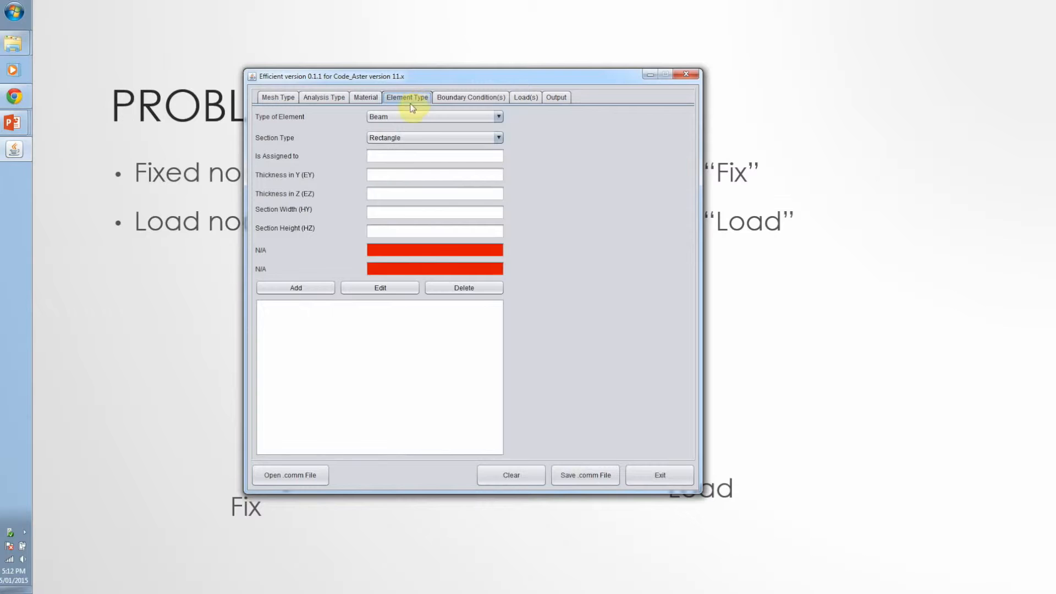
left_click(394, 117)
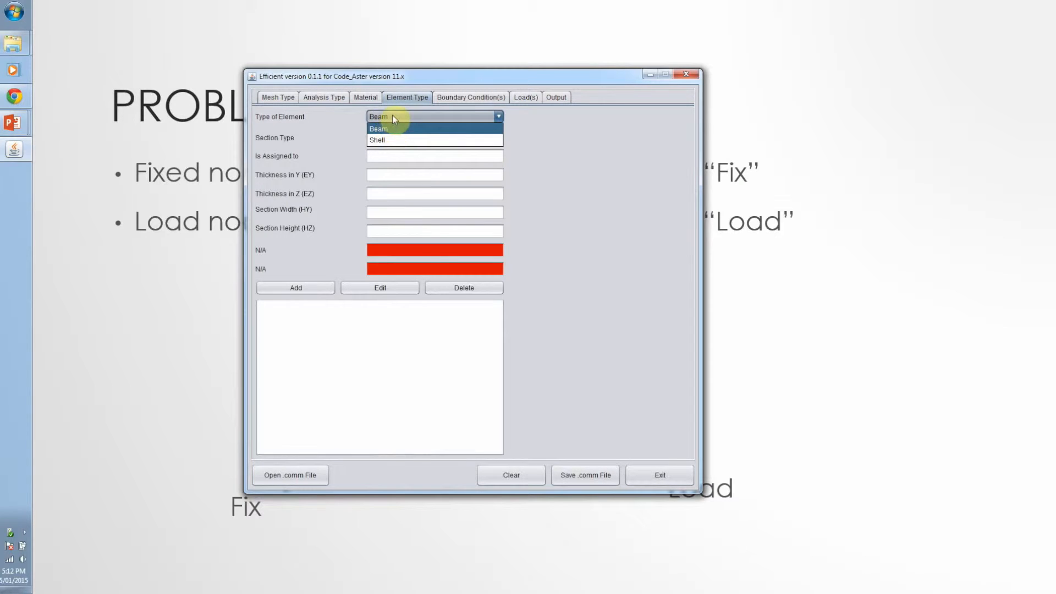
left_click(393, 117)
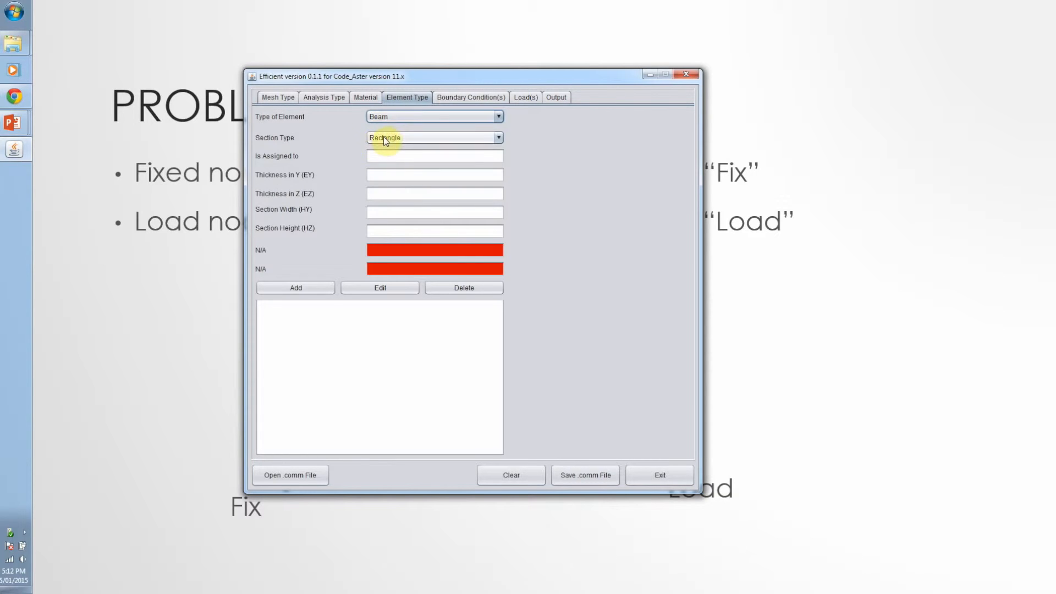
left_click(385, 139)
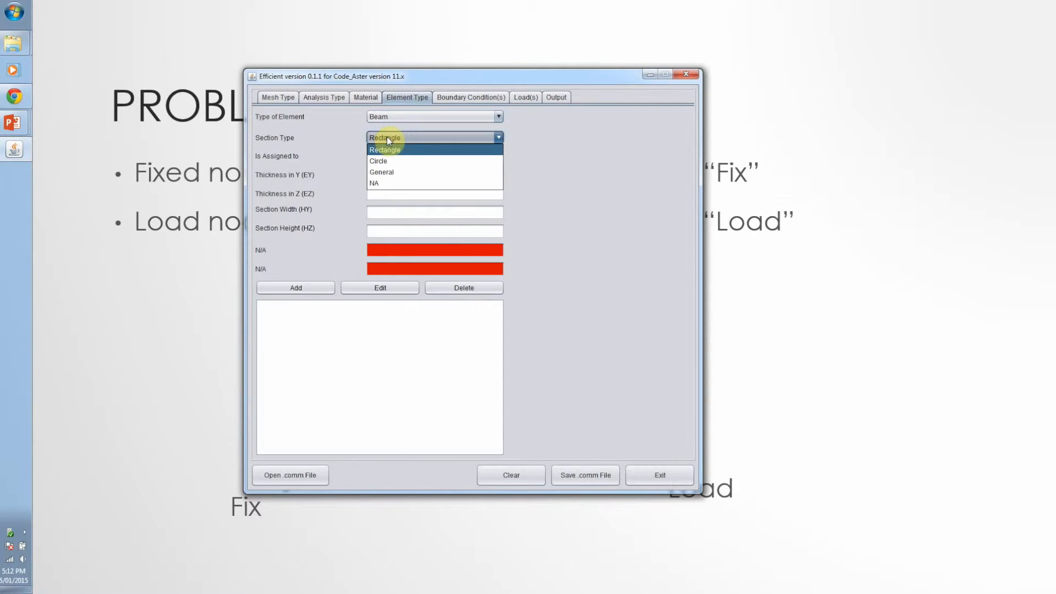
left_click(387, 137)
left_click(374, 156)
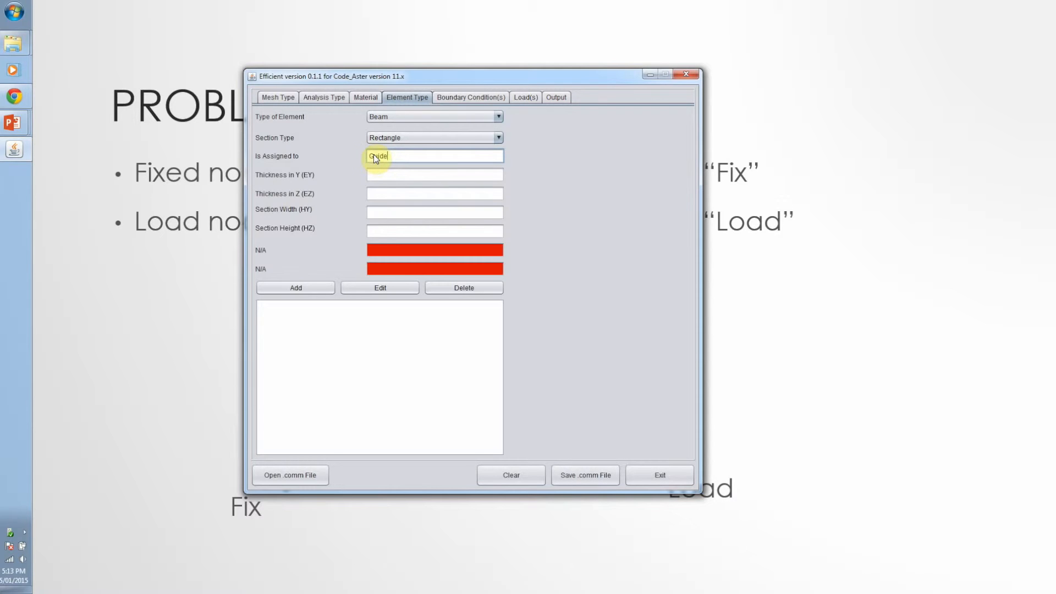
Give the Guide beam section a Y thickness of 5, width 100 and height 50, and add it to the element list
left_click(378, 174)
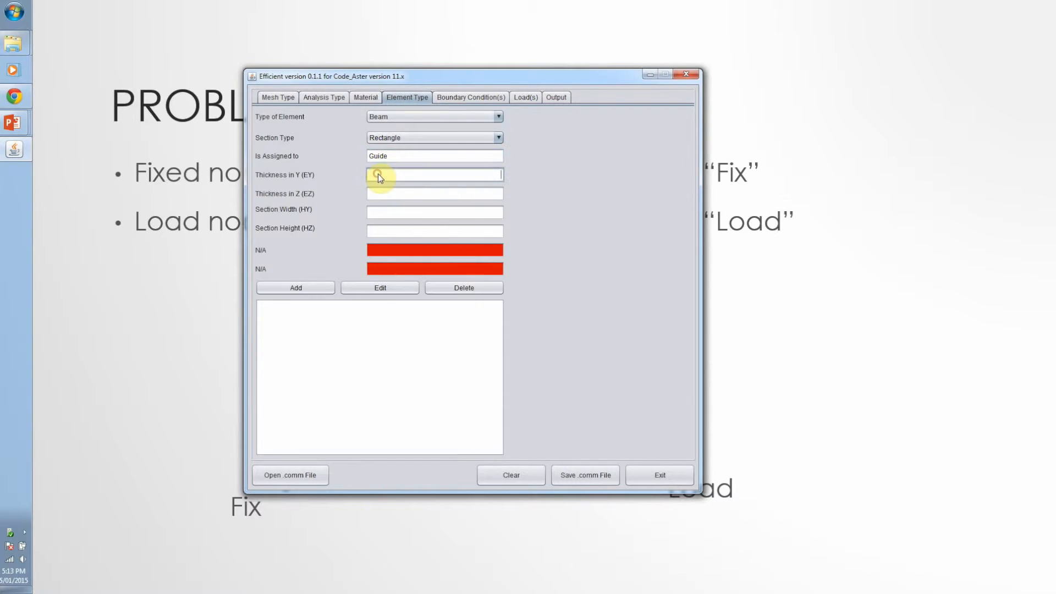
type("5")
key("Tab")
key("Tab")
type("100")
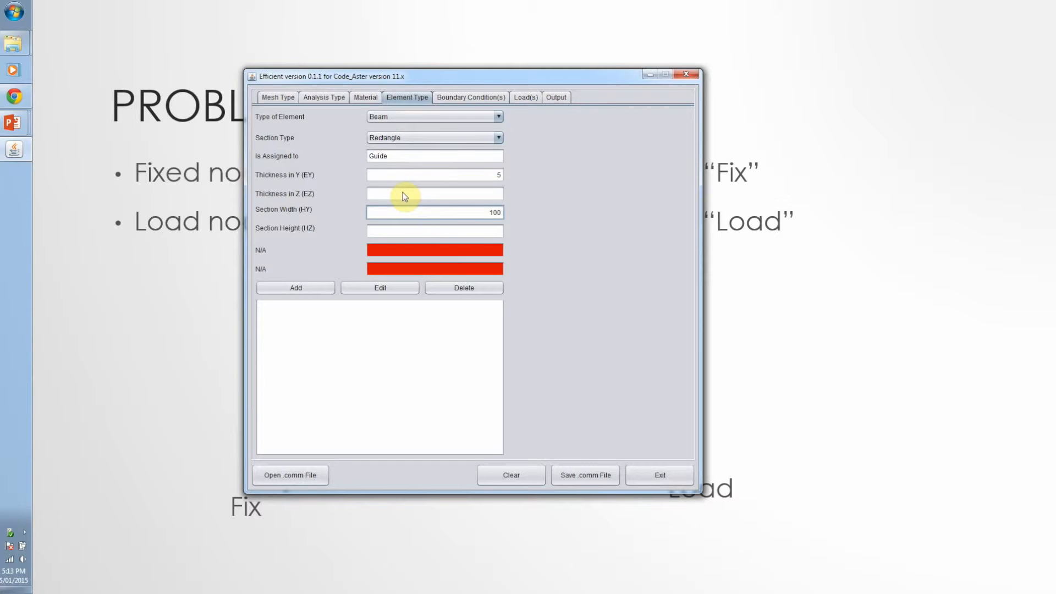
key("Tab")
type("50")
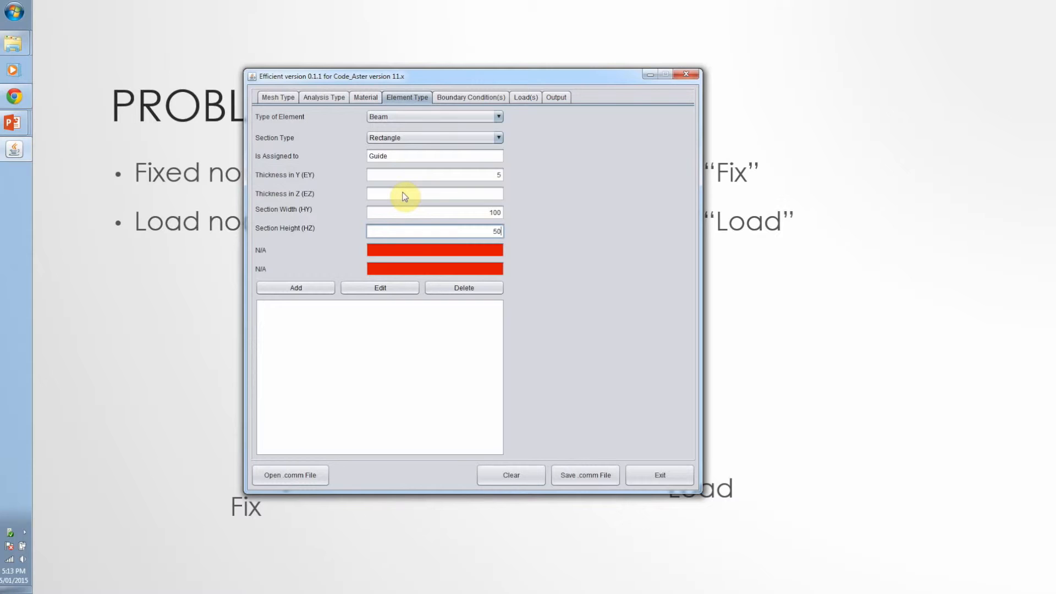
key("Tab")
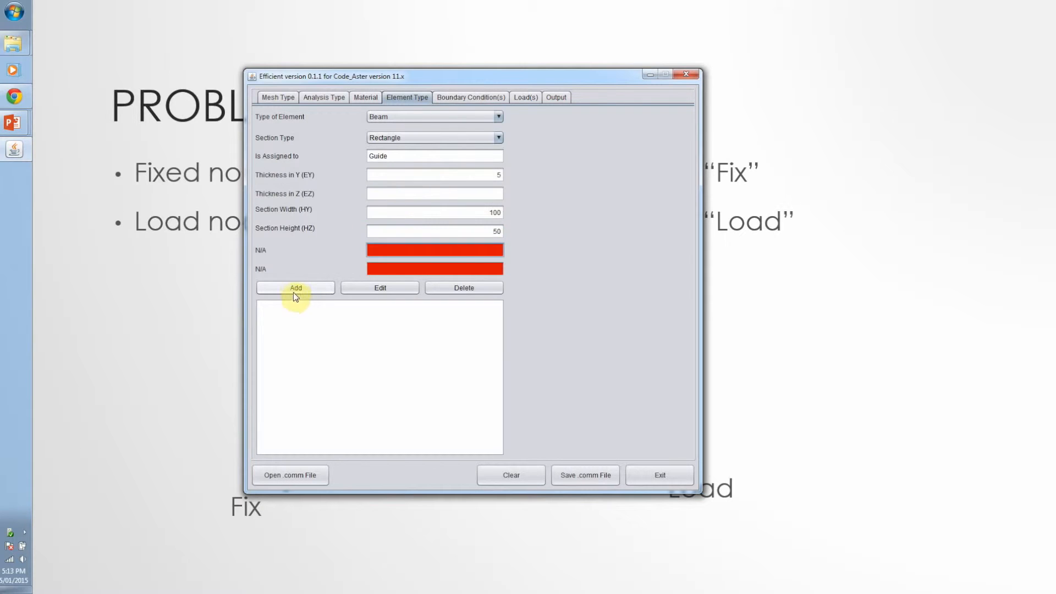
left_click(294, 289)
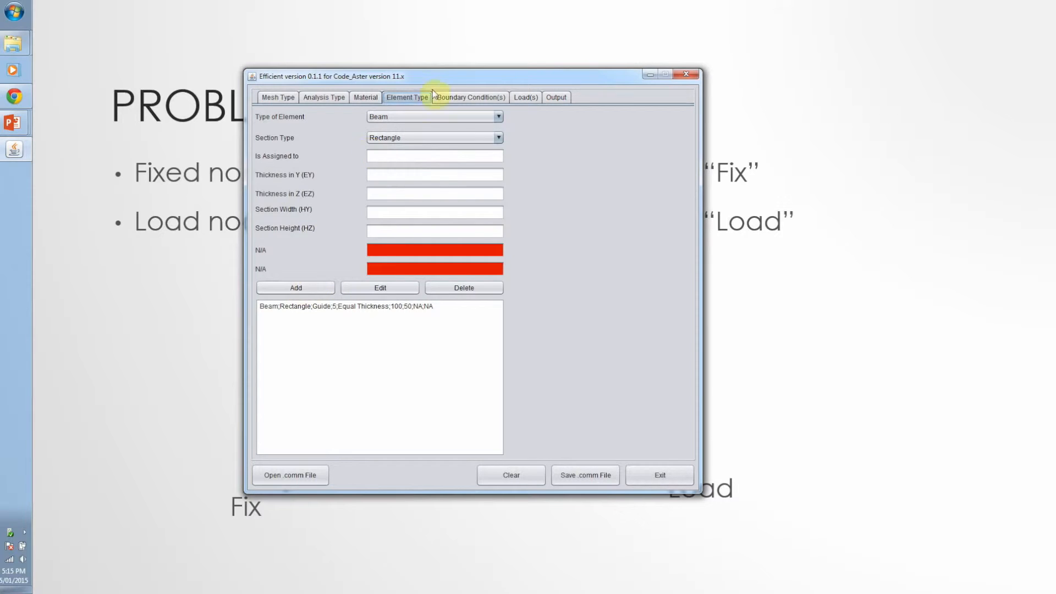
Define a D.O.F (DDL) on Node Group boundary condition named Fixed, assigned to the group Fix
left_click(455, 96)
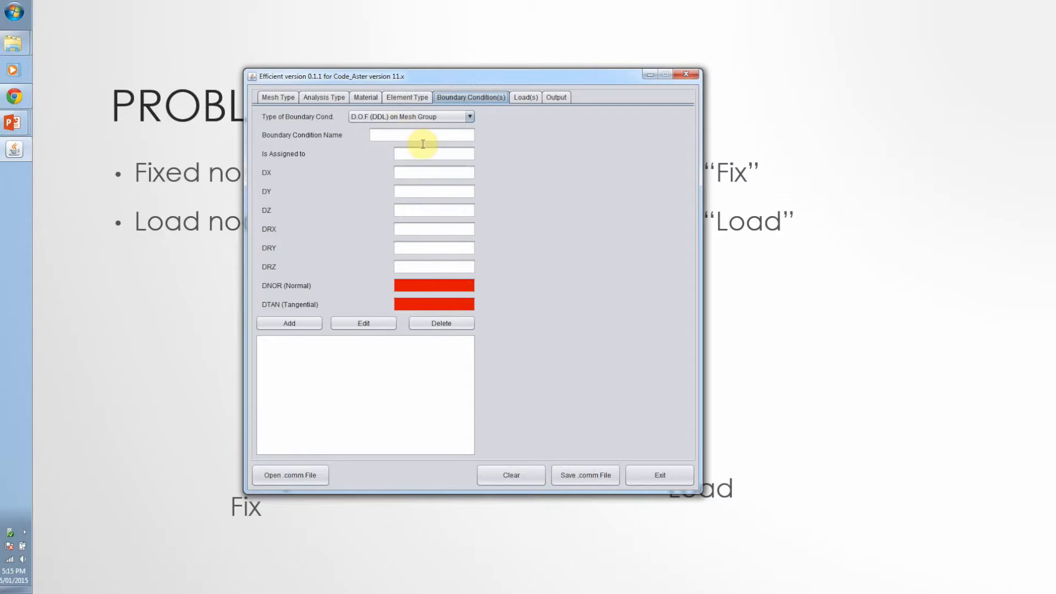
left_click(404, 117)
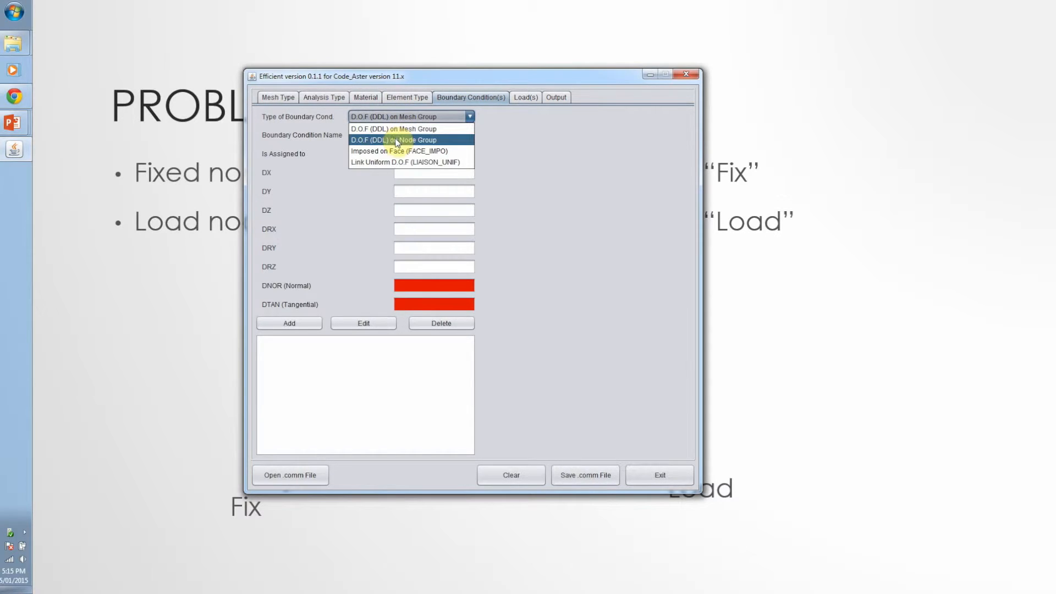
left_click(396, 140)
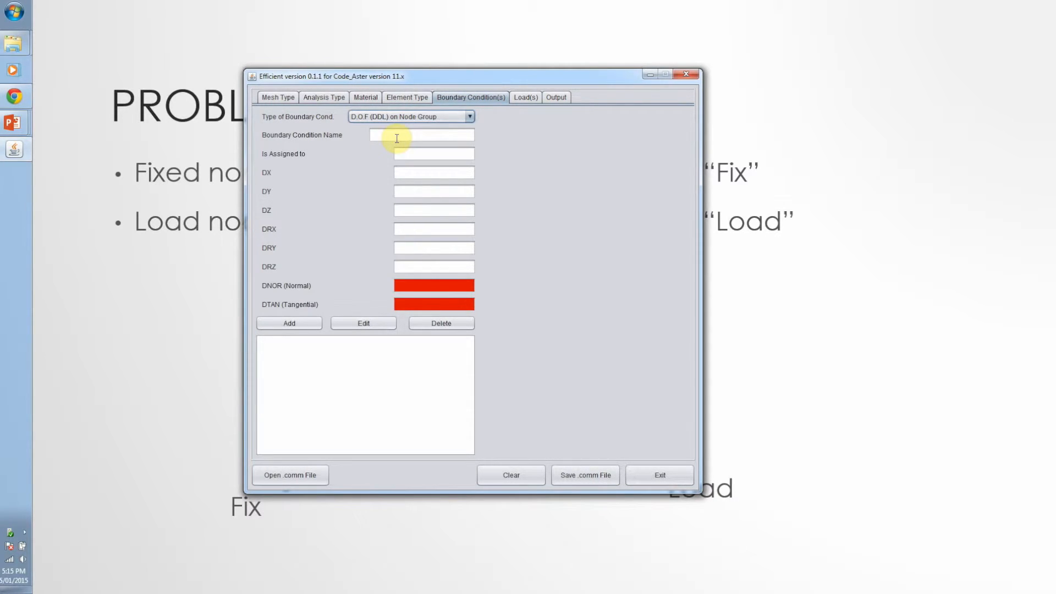
left_click(389, 138)
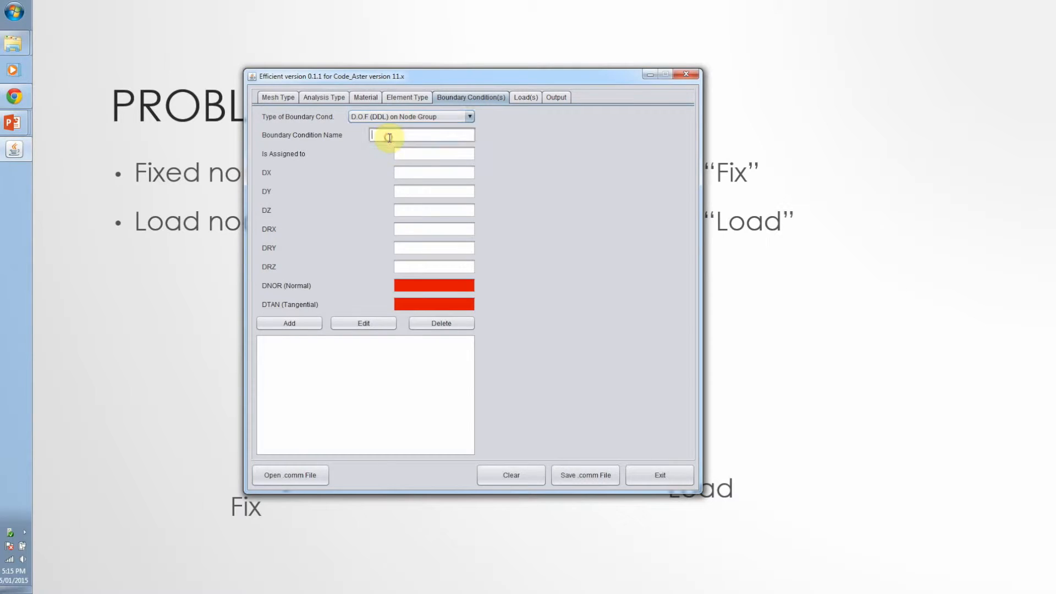
type("Fixed")
left_click(409, 154)
type("Fix")
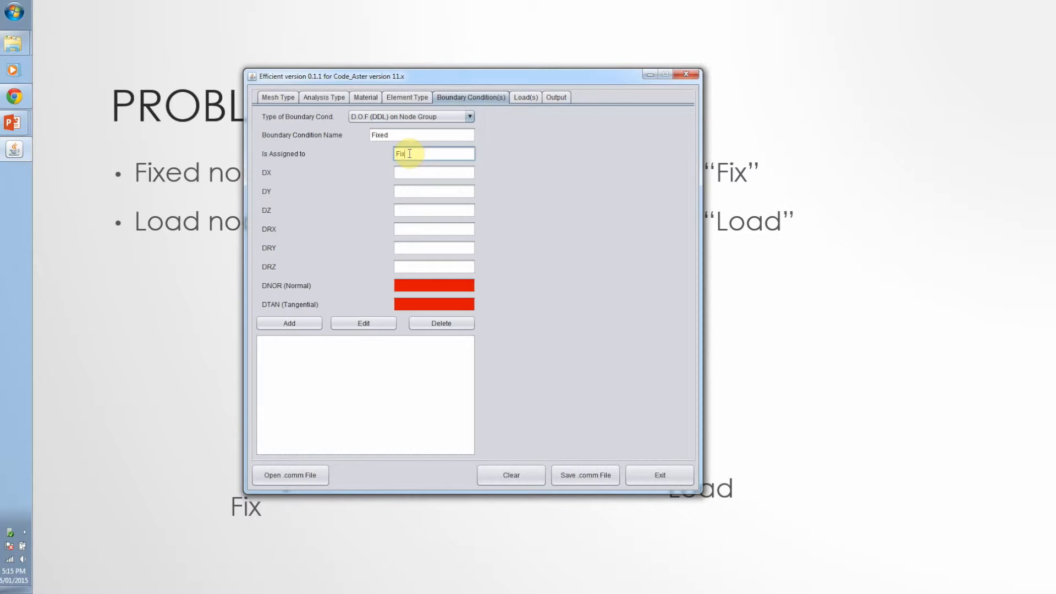
Set DX, DY, DZ, DRX, DRY and DRZ of the Fixed condition to 0 and add it to the boundary condition list
left_click(407, 173)
type("0")
key("Tab")
key("Tab")
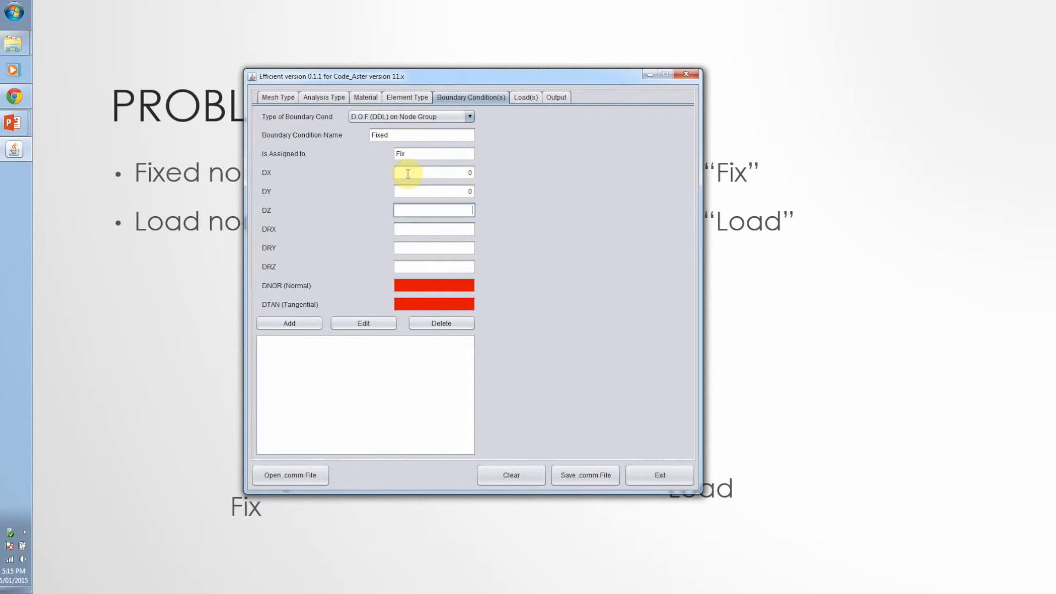
key("Tab")
key("Tab")
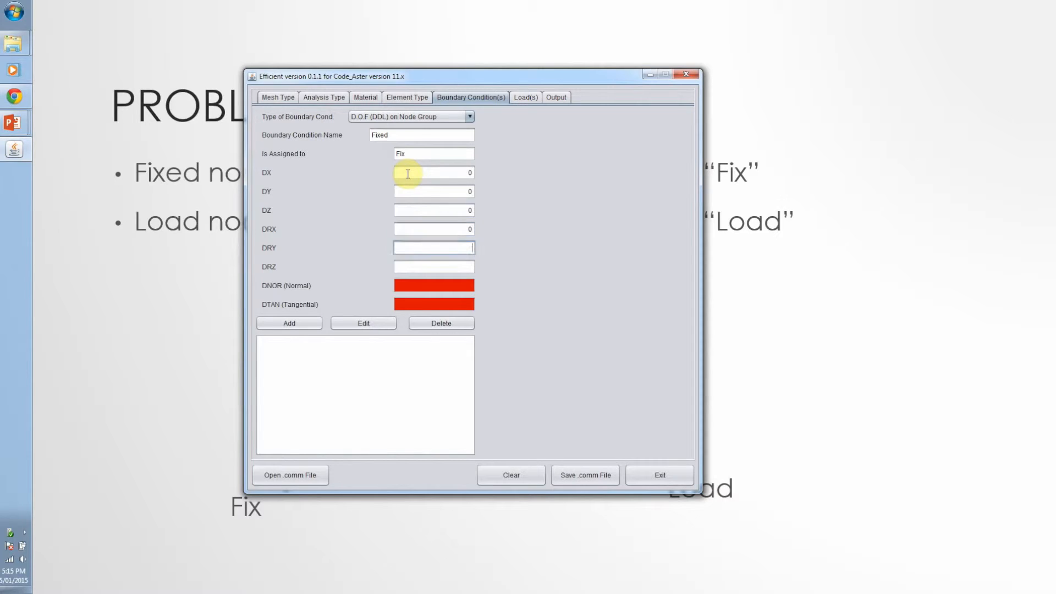
key("Tab")
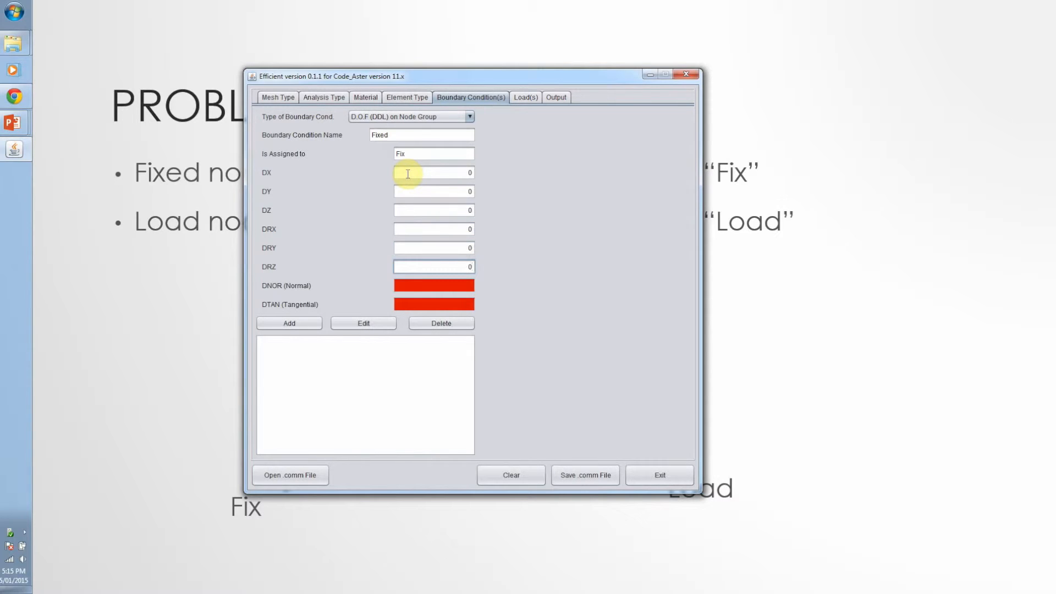
key("Tab")
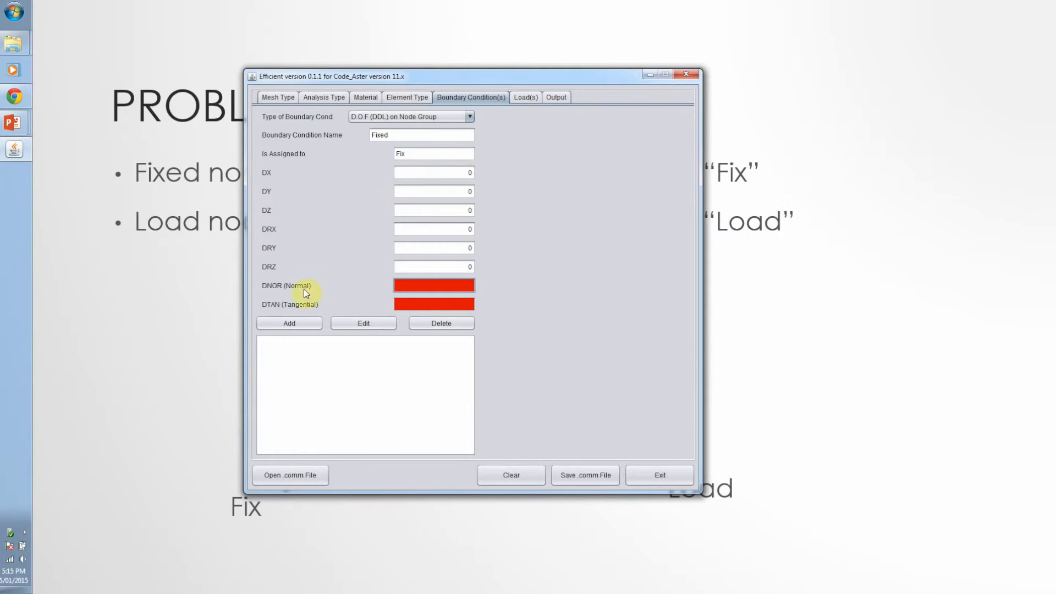
left_click(296, 323)
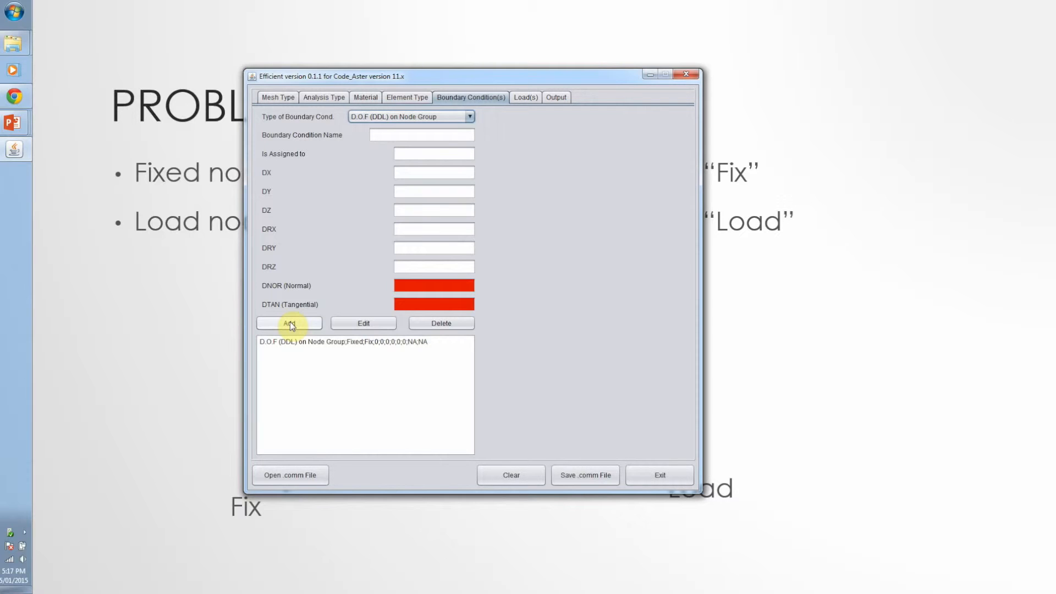
Define a load named ForceZ of type Force on Node, assigned to the group Load
left_click(524, 99)
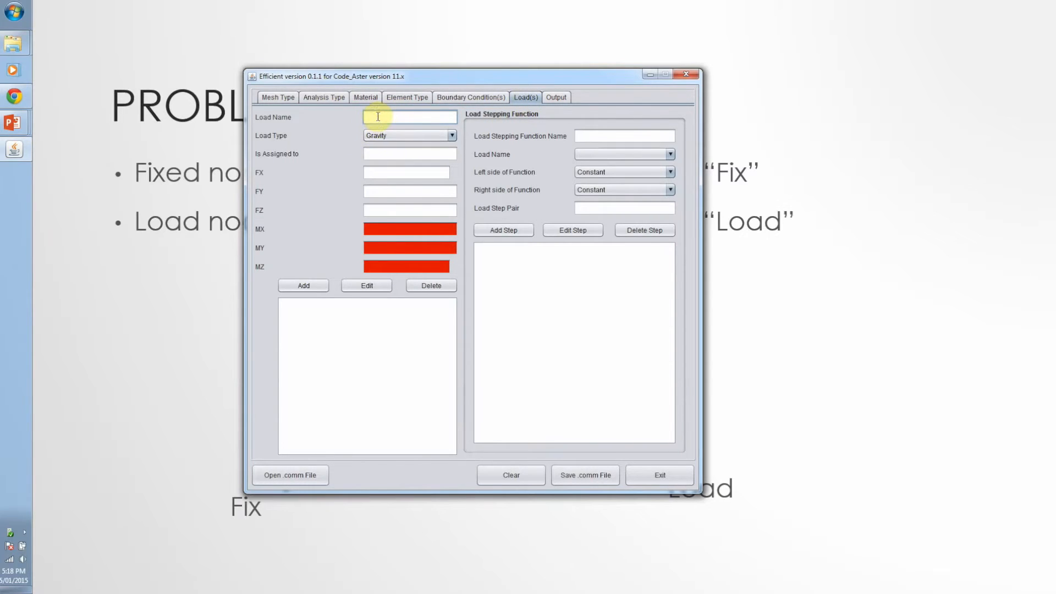
type("ForceZ")
left_click(374, 136)
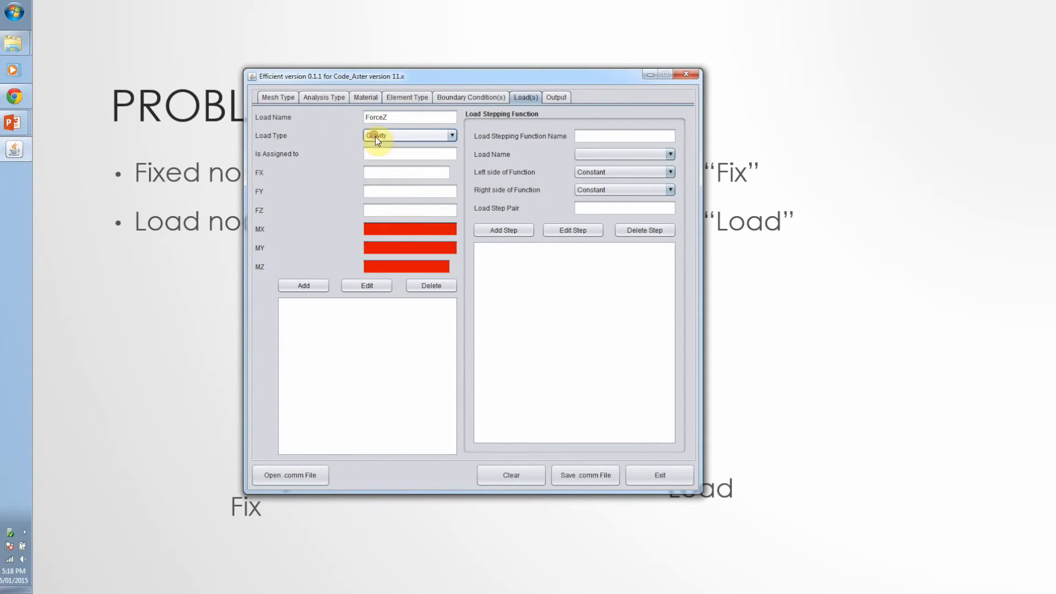
left_click(388, 192)
left_click(371, 154)
type("Load")
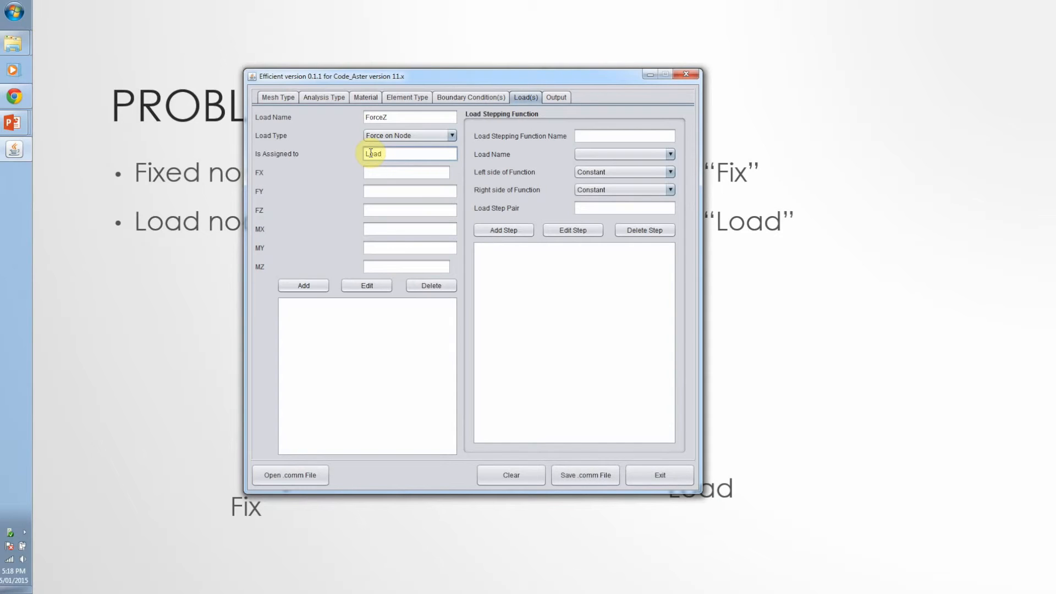
Set FZ of the ForceZ load to 2000 and add it to the load list
left_click(389, 211)
type("2000")
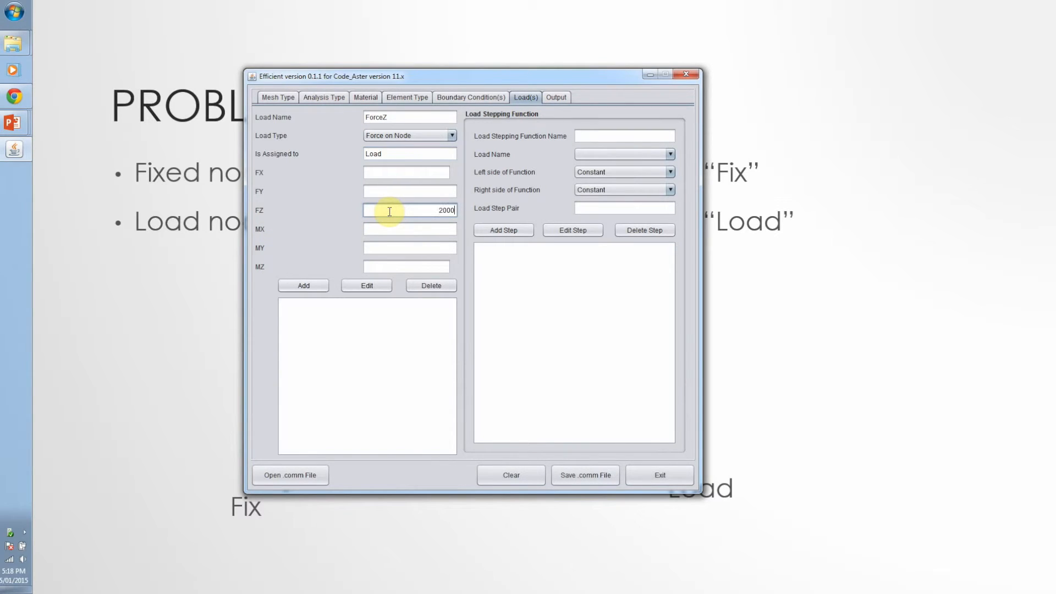
left_click(304, 286)
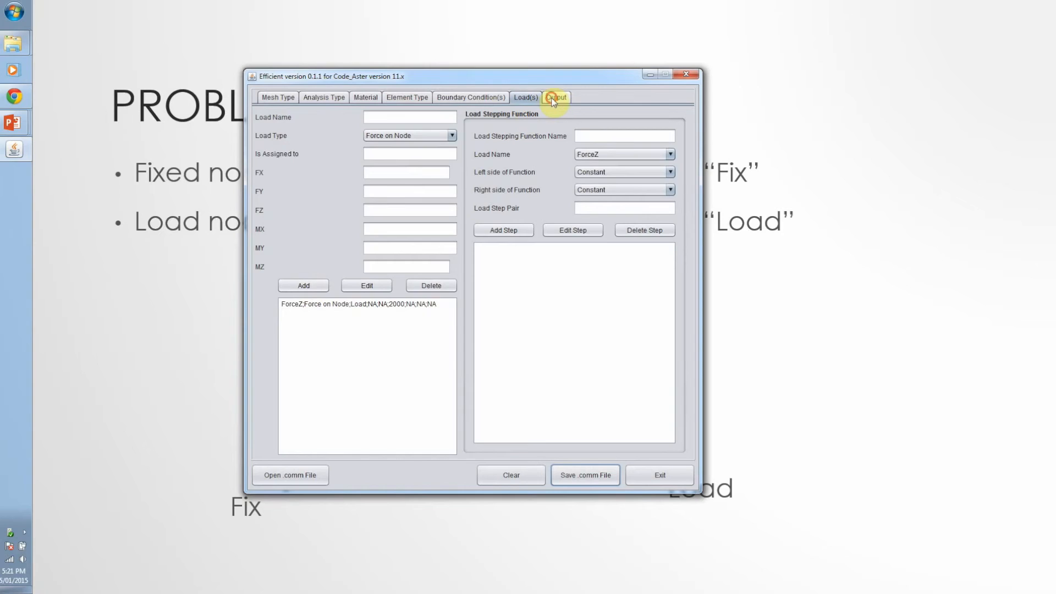
Select all available analysis options, from SIEF_ELNO to REAC_NODA, for output as a MED file
left_click(553, 101)
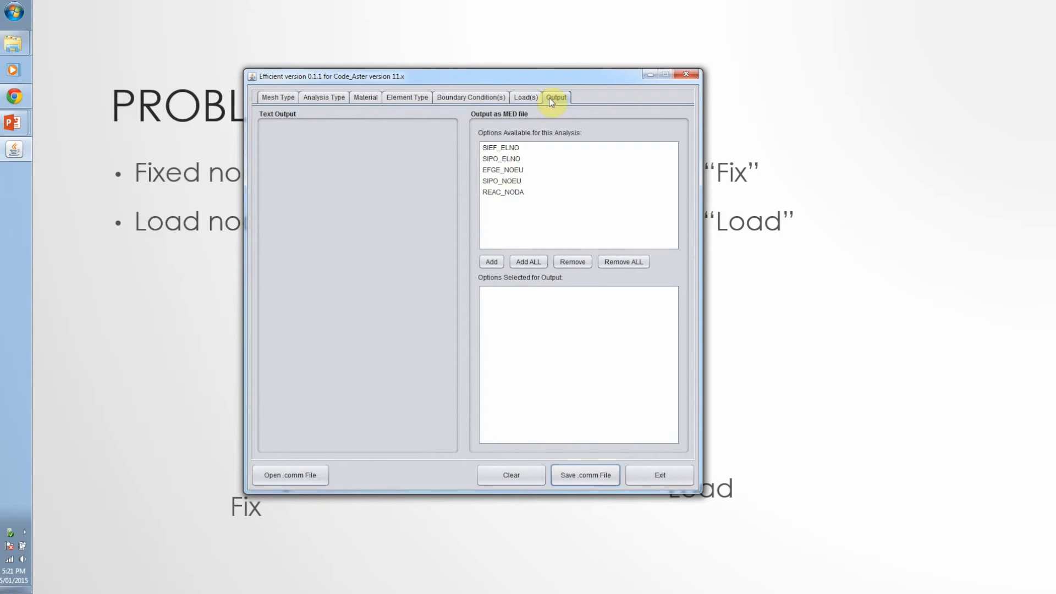
left_click(531, 172)
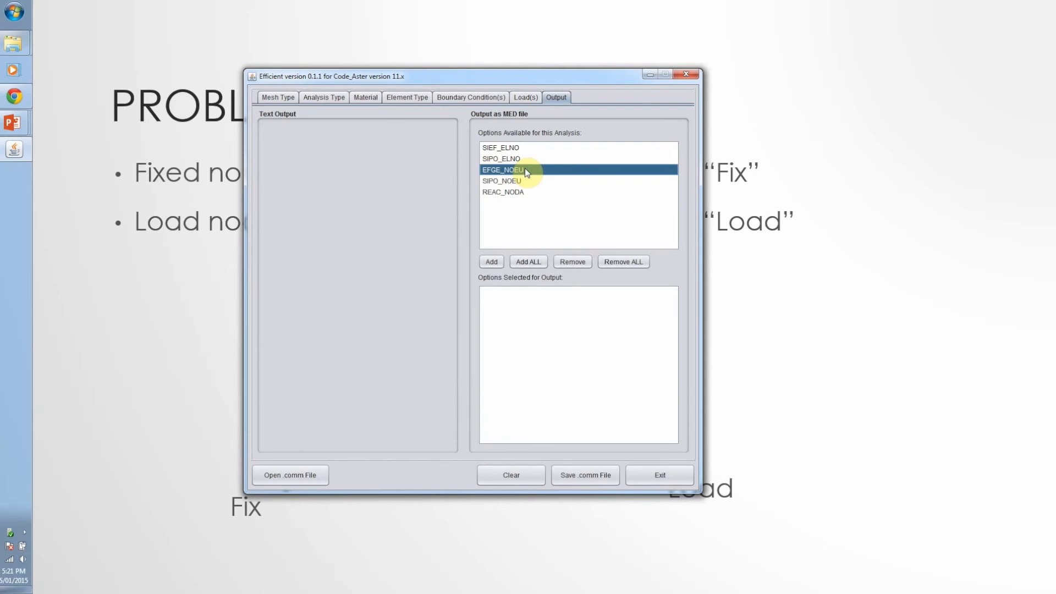
left_click(534, 261)
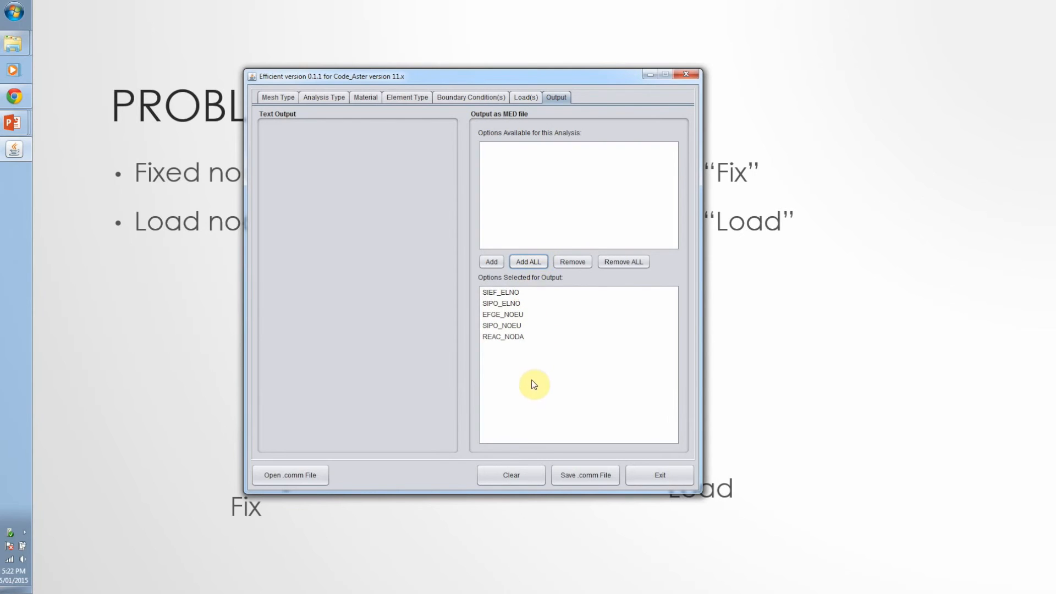
Save the command file as Beam.comm in the Command Files folder and dismiss the completion message
left_click(579, 473)
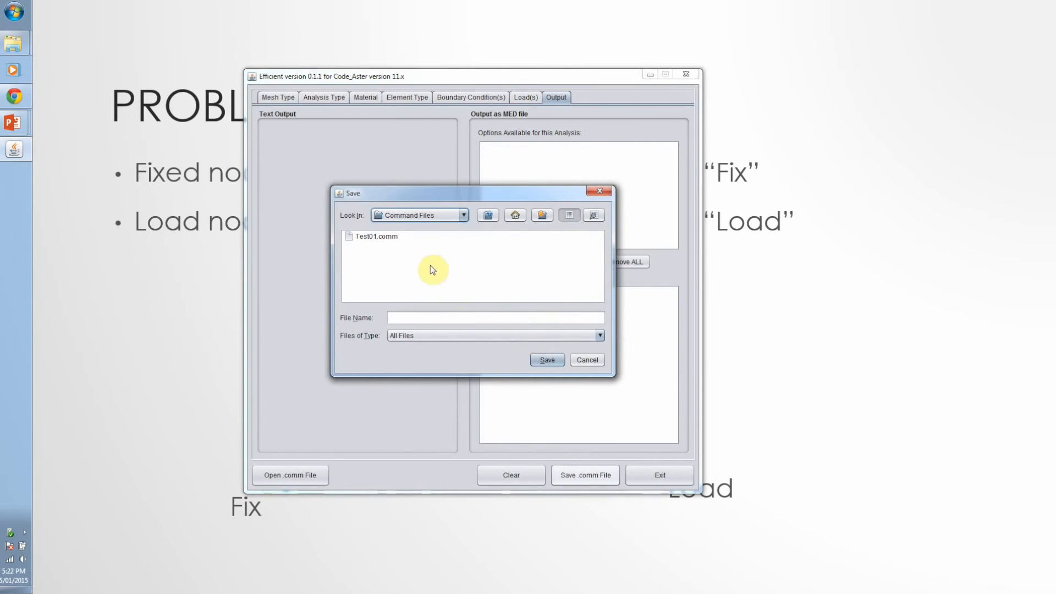
left_click(413, 247)
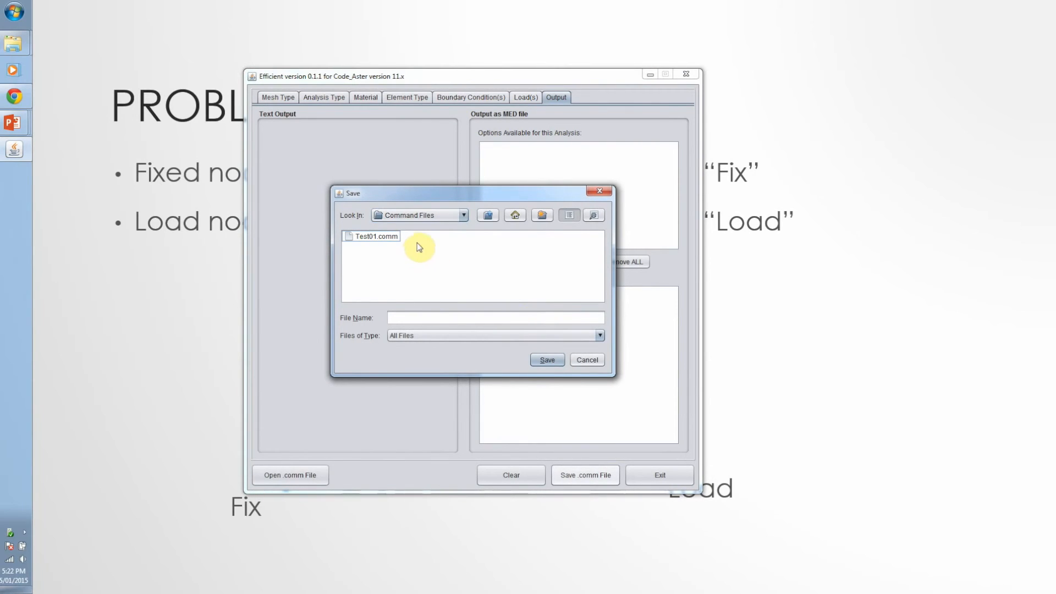
left_click(403, 319)
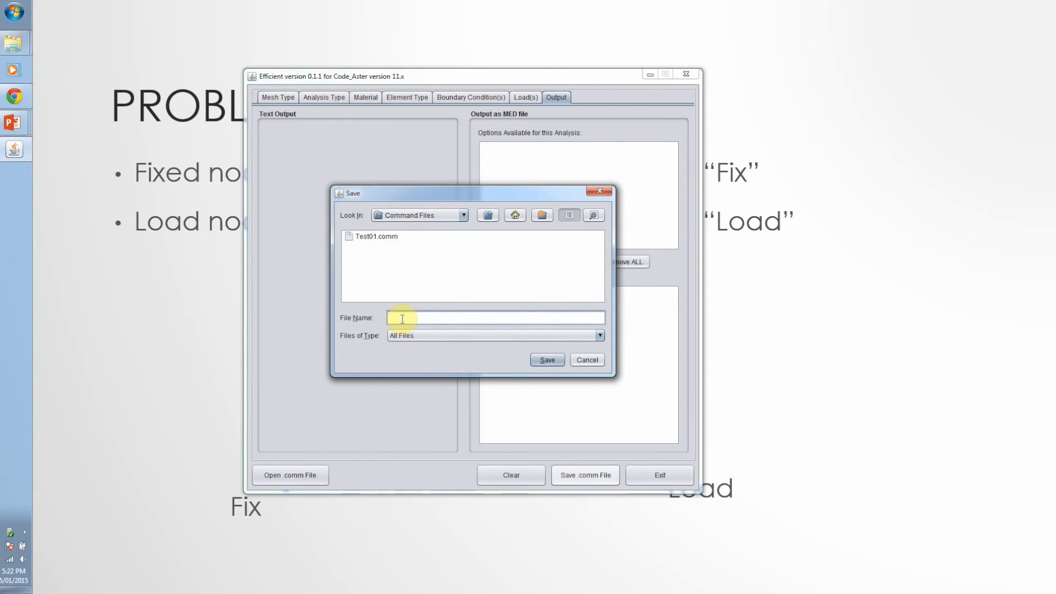
type("Beam.comm")
left_click(543, 361)
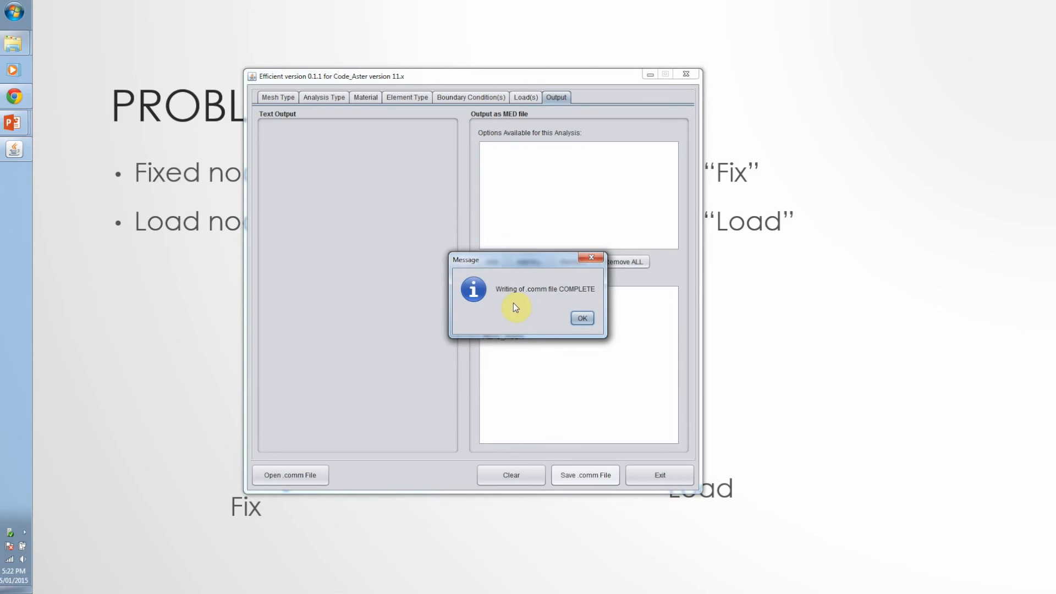
left_click(582, 318)
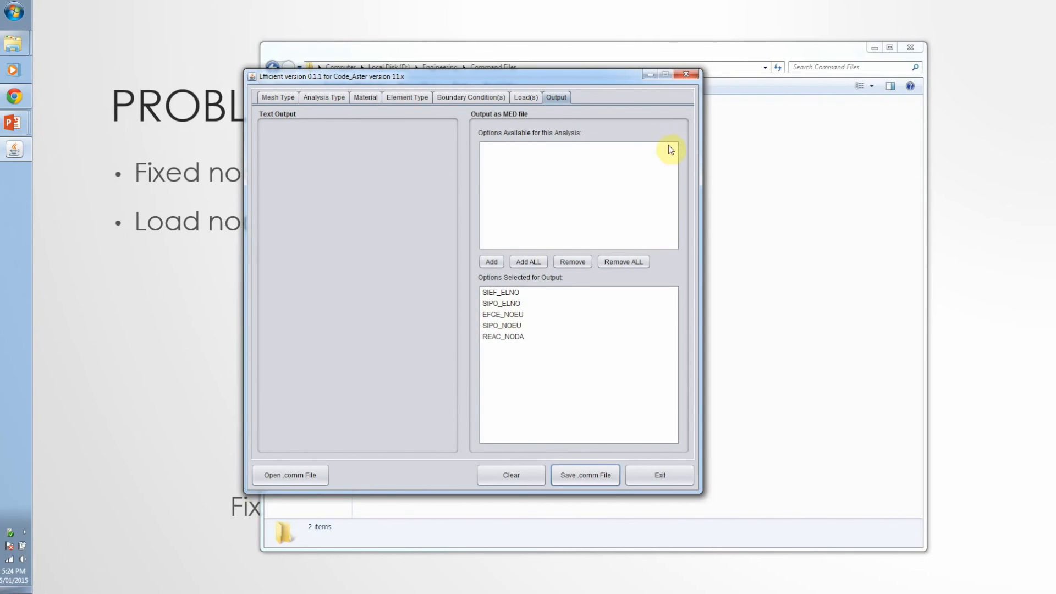
Switch to the Command Files folder in Windows Explorer and open the Beam COMM file in Notepad++
left_click(721, 53)
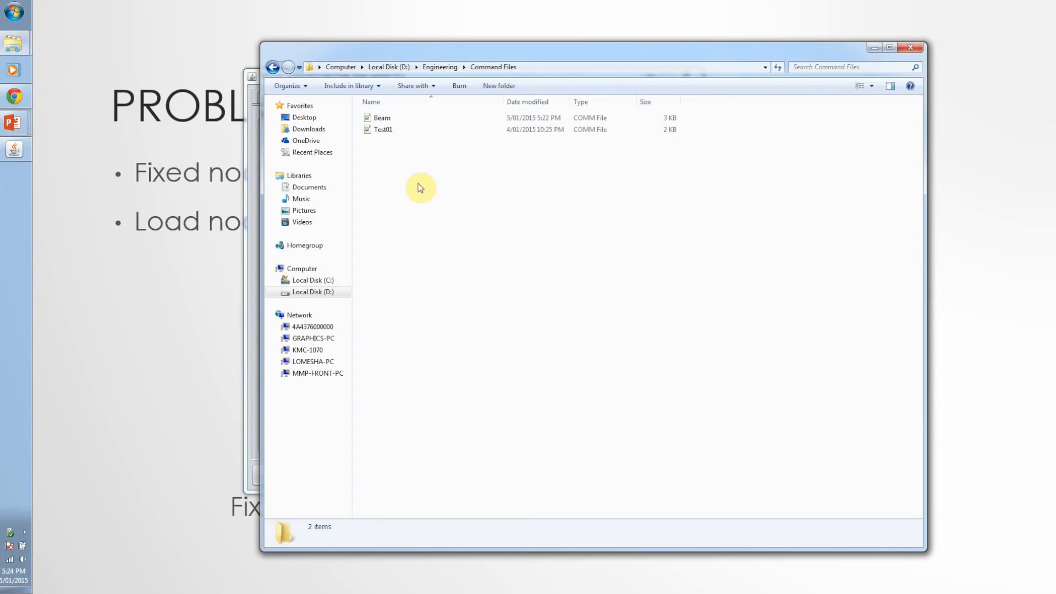
double_click(388, 118)
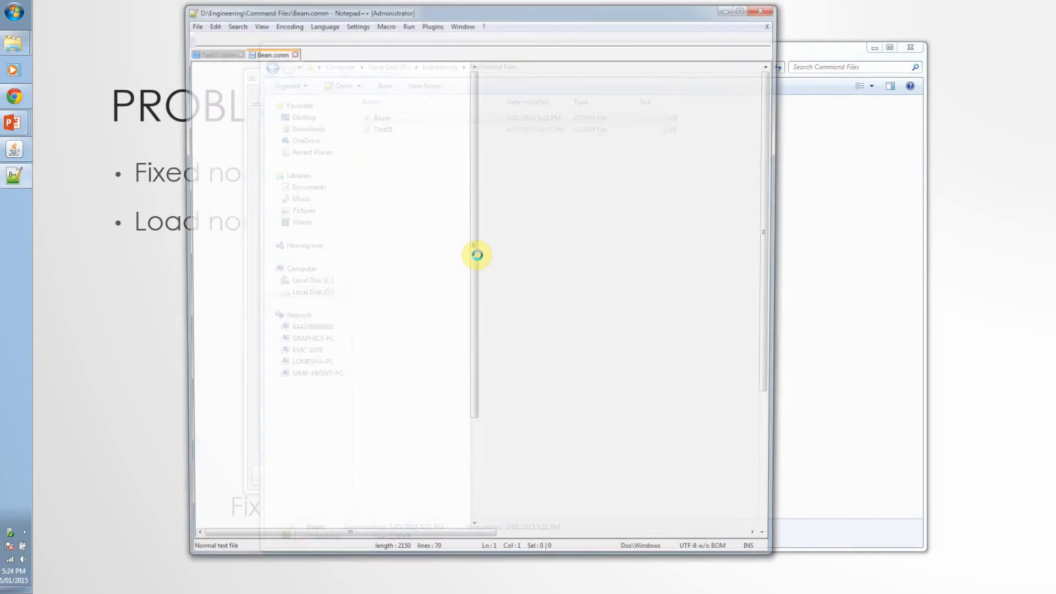